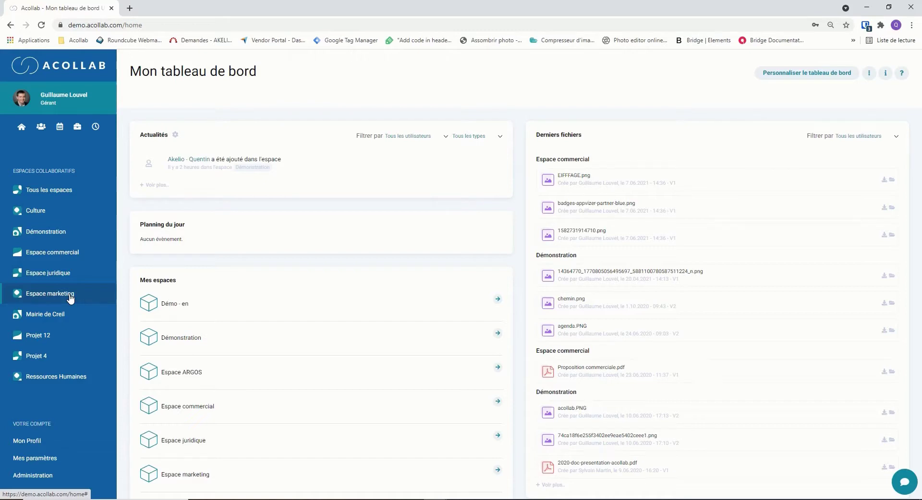
# Step: Open the Démonstration space's Equipe tab and bring up its team-member options menu
pyautogui.click(50, 235)
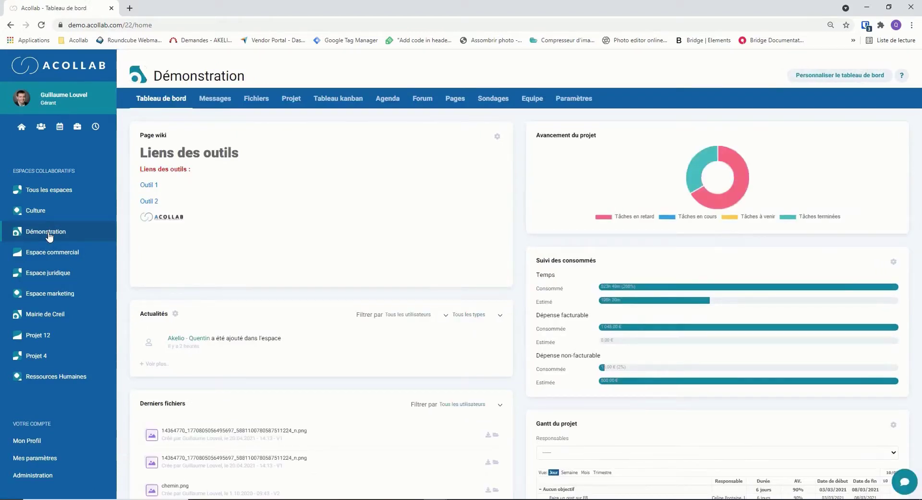
pyautogui.click(531, 106)
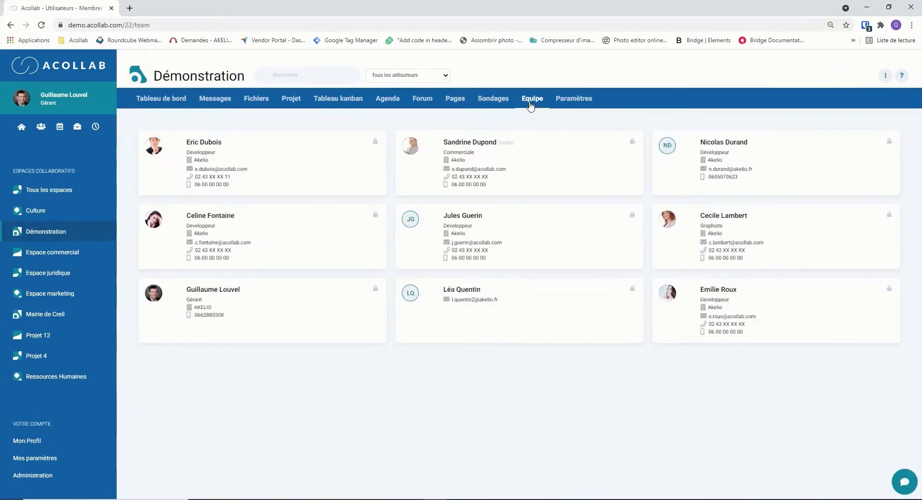
pyautogui.click(884, 77)
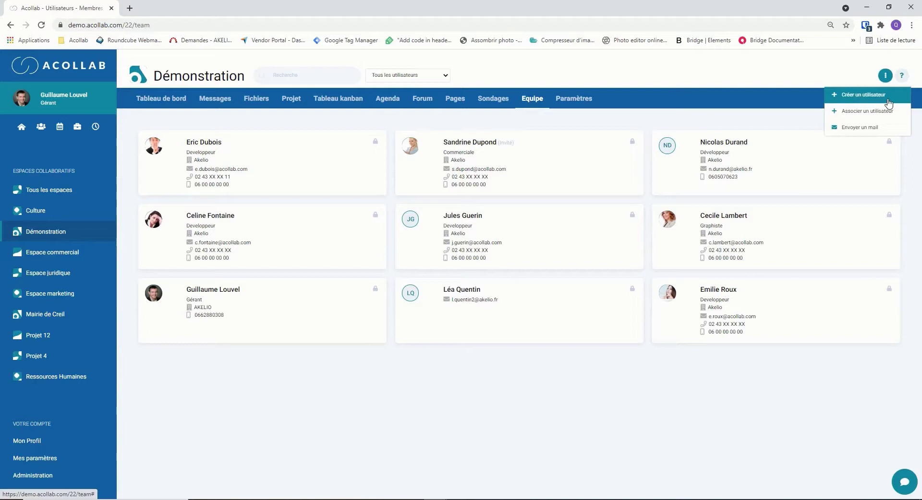
# Step: Associate the only available existing user with the Démonstration team, keeping Auteur permission
pyautogui.click(890, 111)
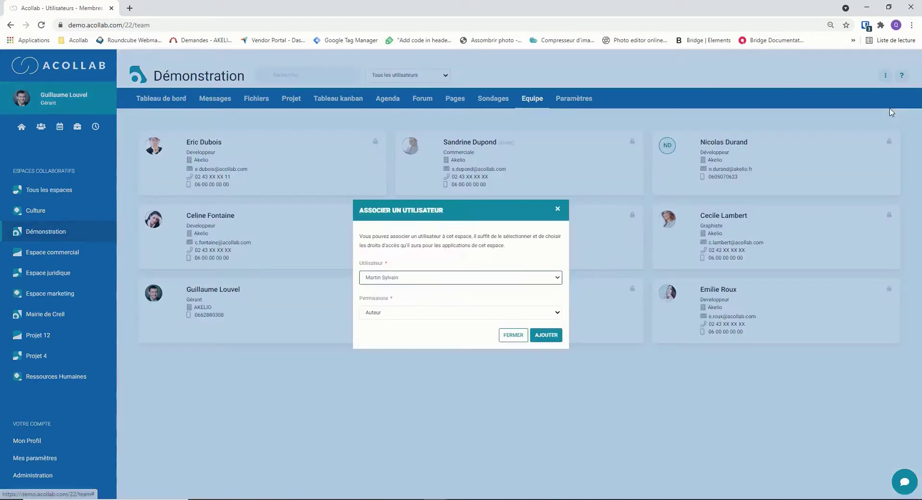
pyautogui.click(531, 282)
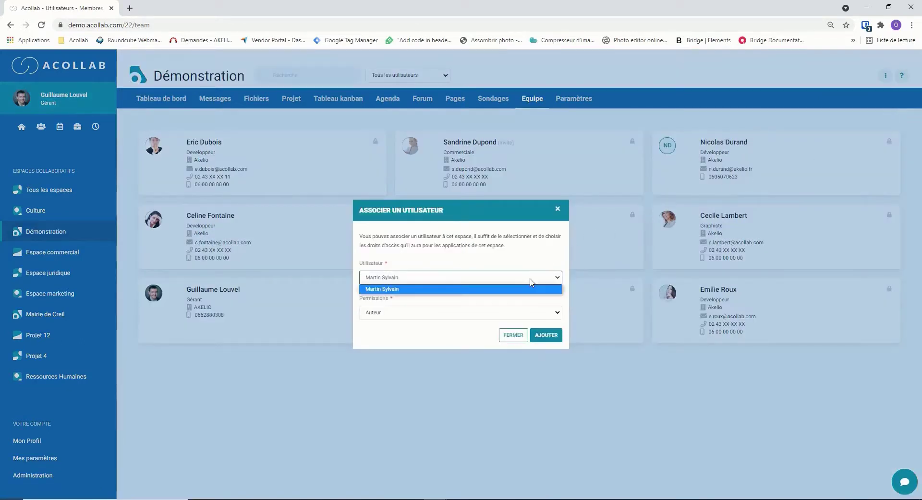
pyautogui.click(531, 282)
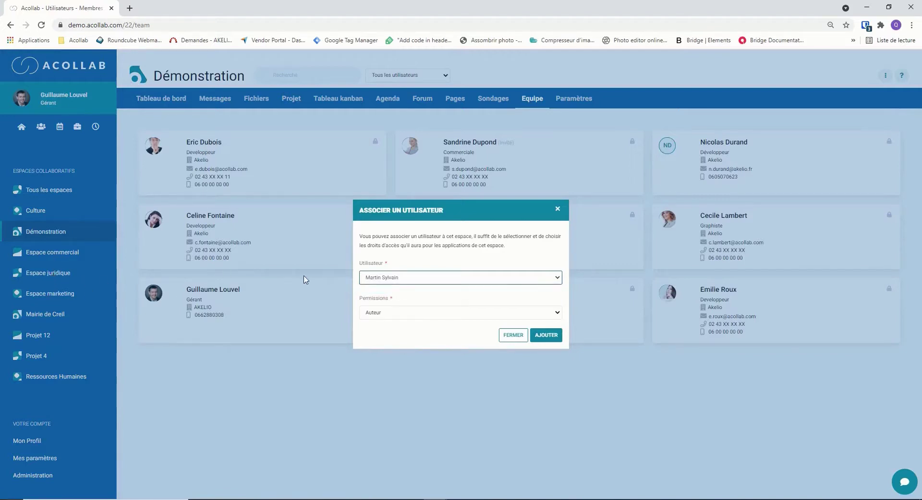
pyautogui.click(545, 338)
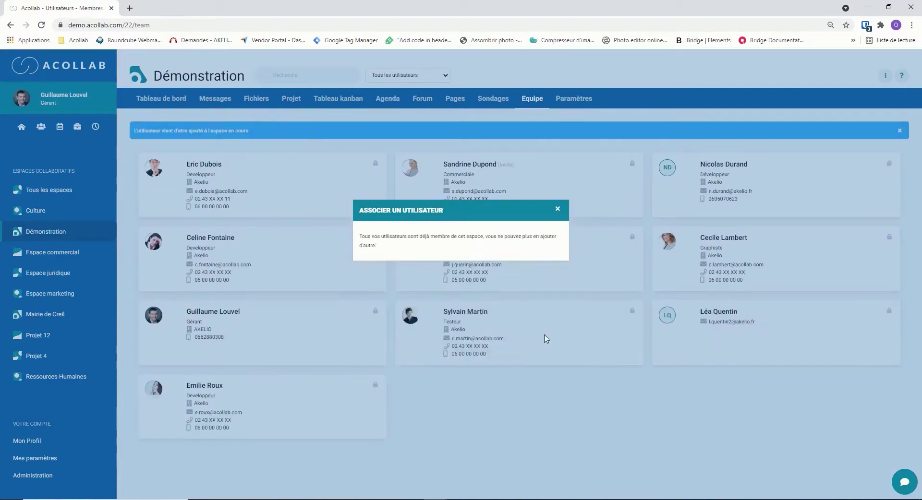
pyautogui.click(557, 211)
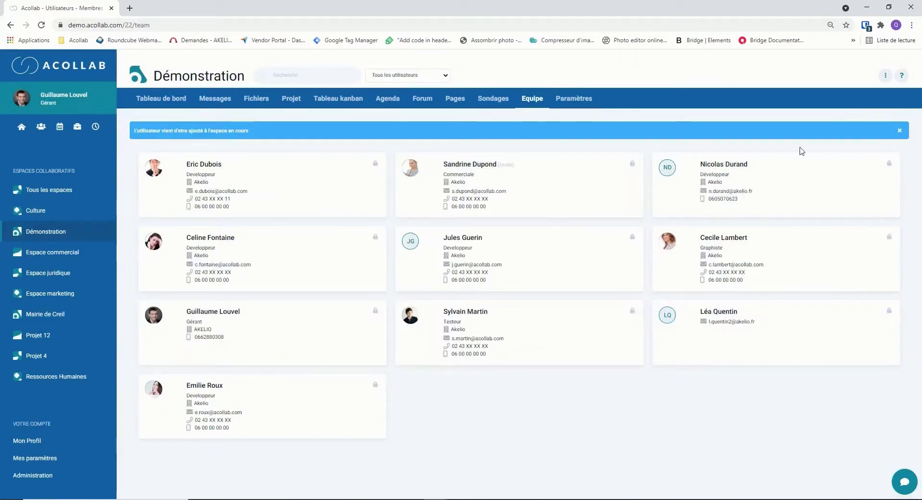
# Step: Create a user invitation with the new person's e-mail, Auteur permission and Français language
pyautogui.click(879, 80)
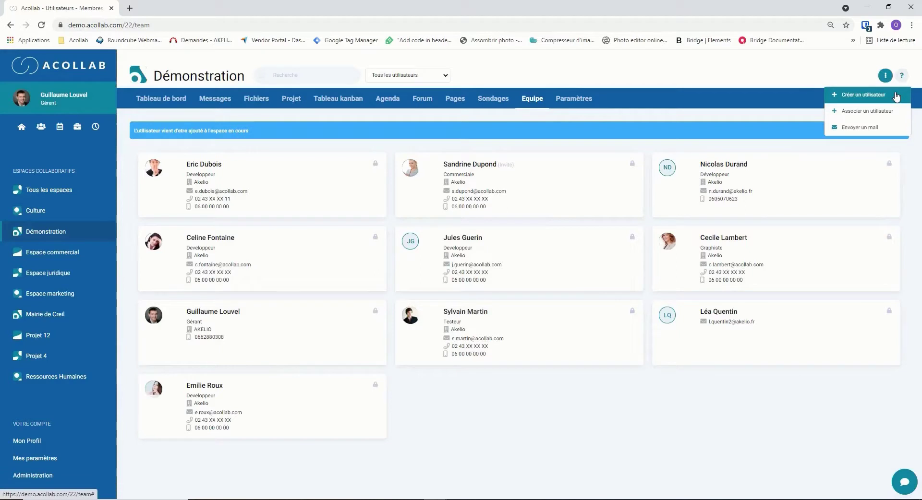
pyautogui.click(896, 95)
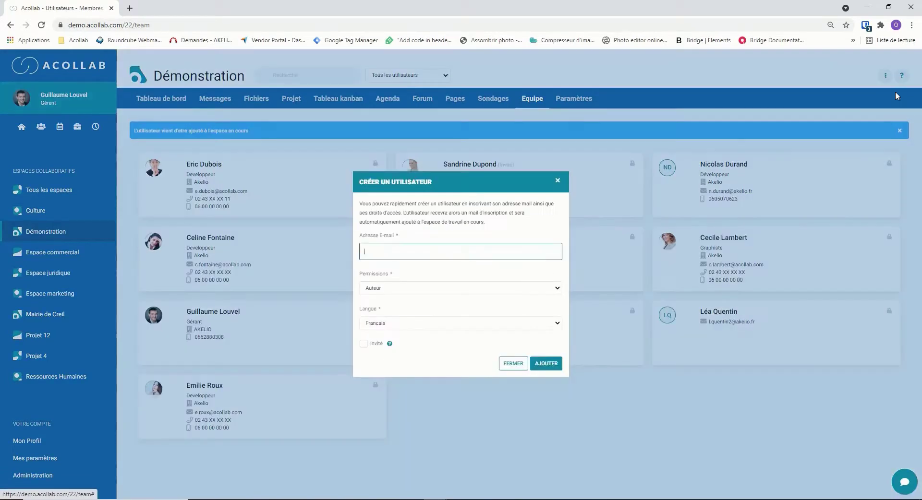
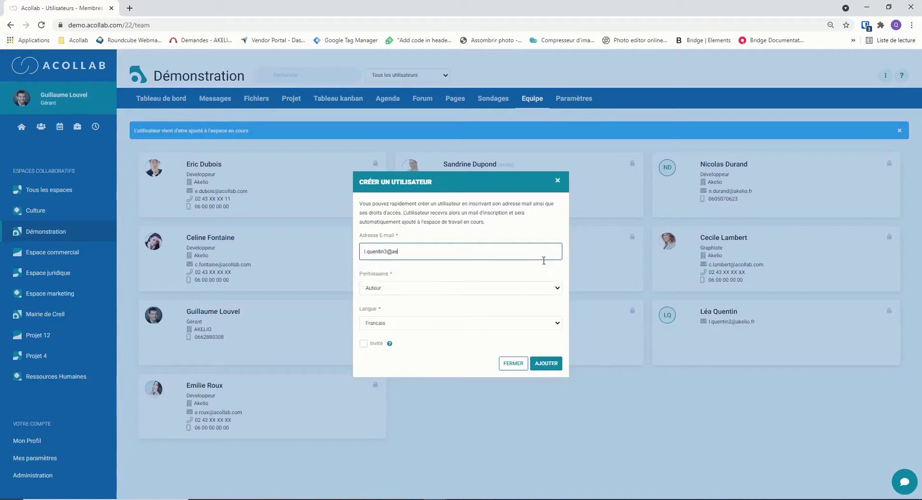
pyautogui.click(447, 290)
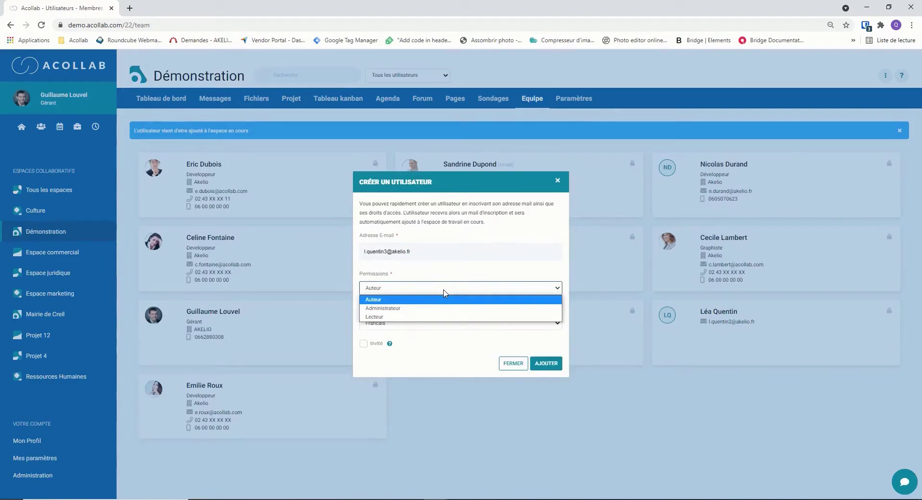
pyautogui.click(444, 291)
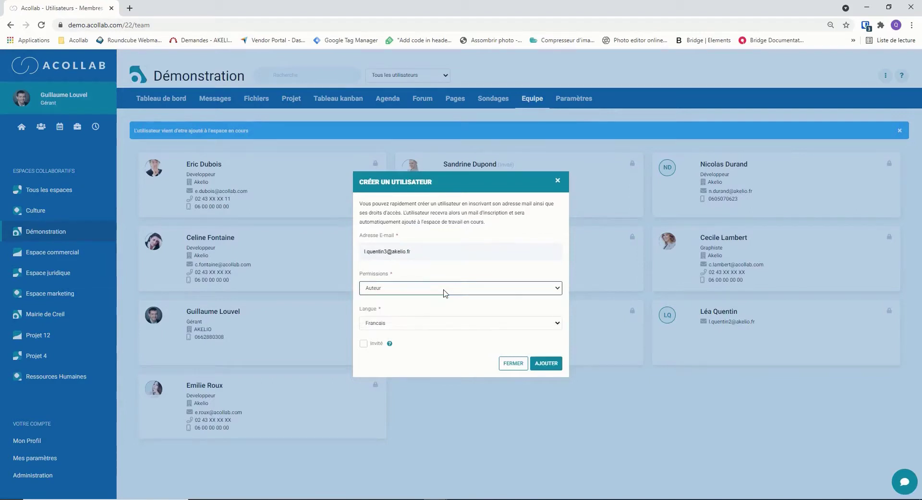
pyautogui.click(545, 366)
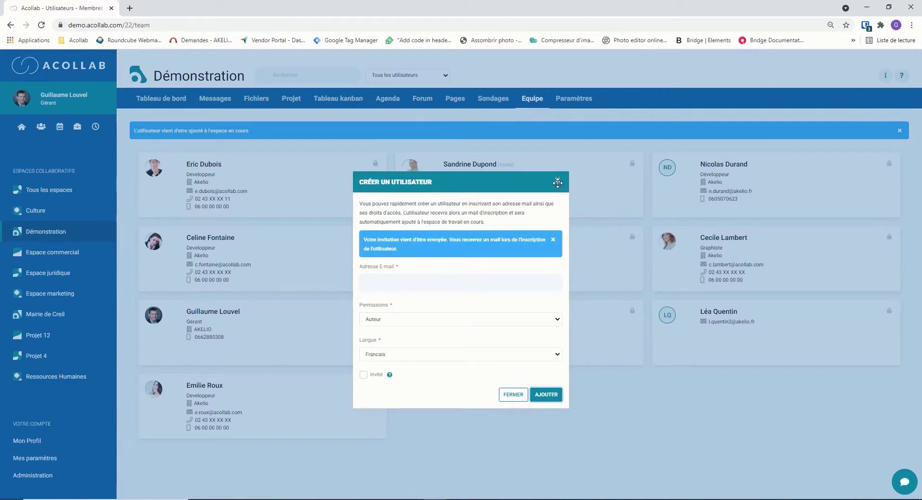
pyautogui.click(558, 182)
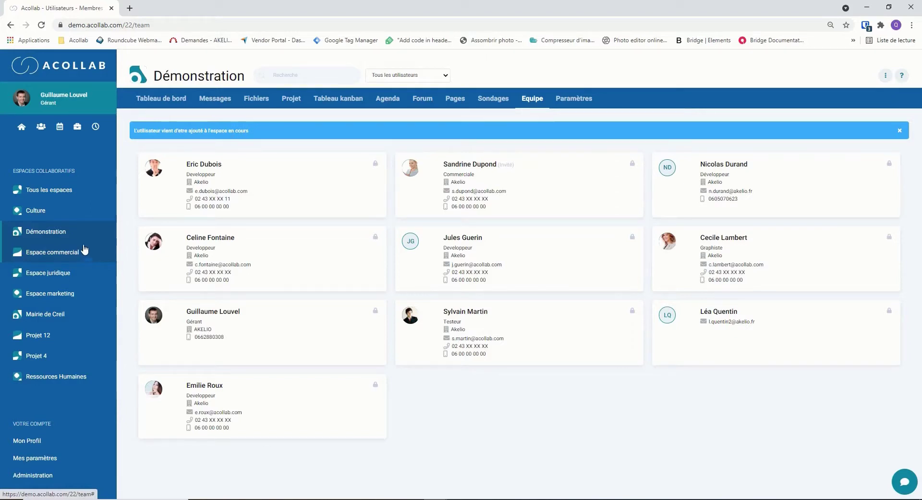
# Step: In the user directory, dismiss the invite form and open the Ajouter un utilisateur form instead
pyautogui.click(41, 131)
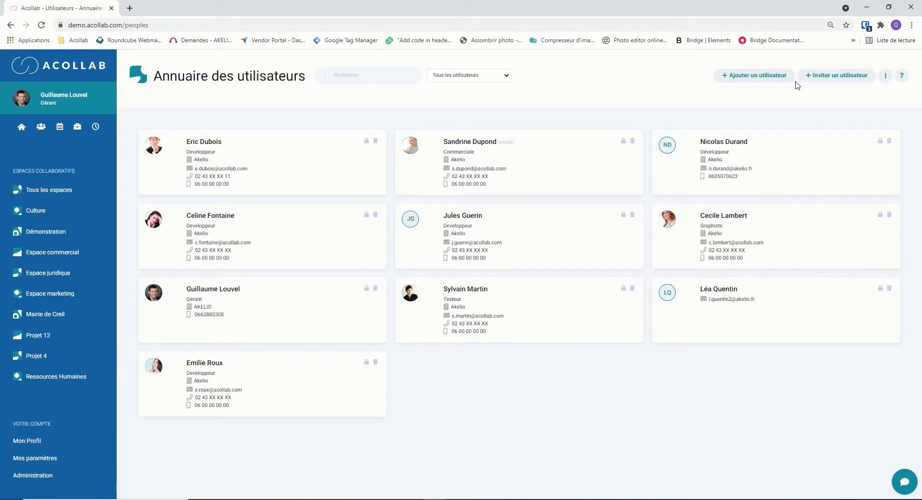
pyautogui.click(810, 77)
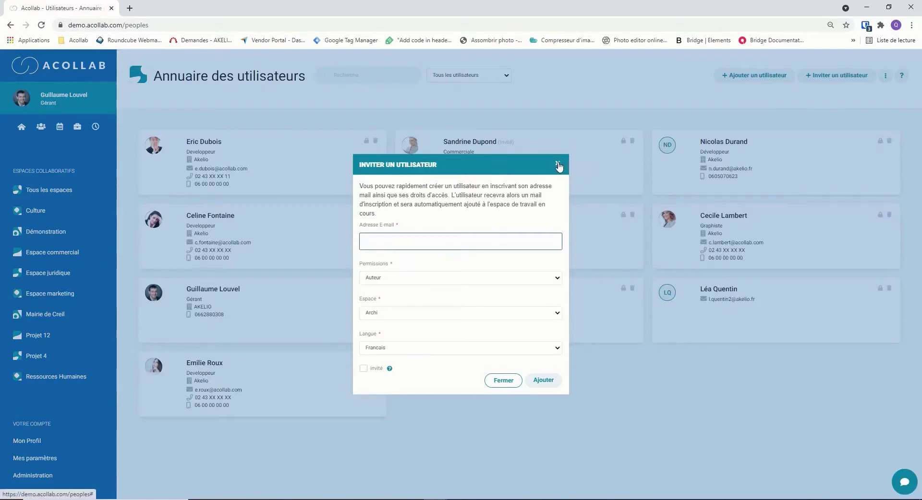
pyautogui.click(558, 165)
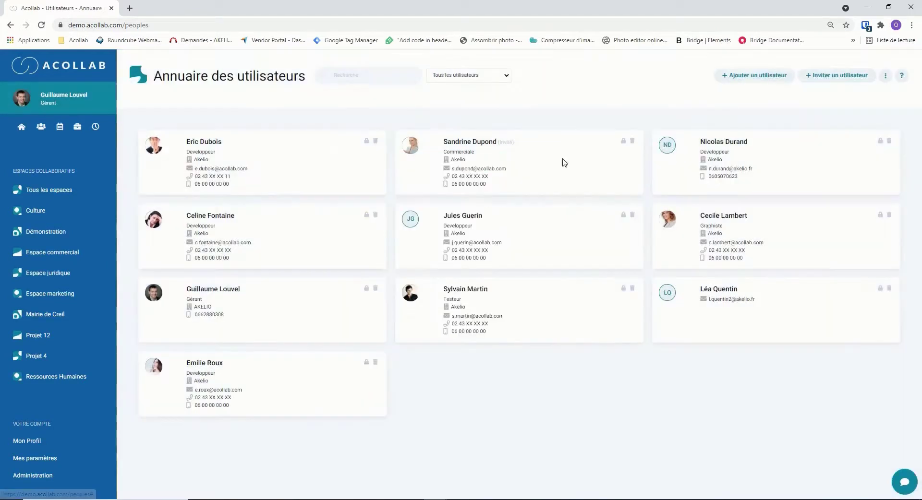
pyautogui.click(731, 79)
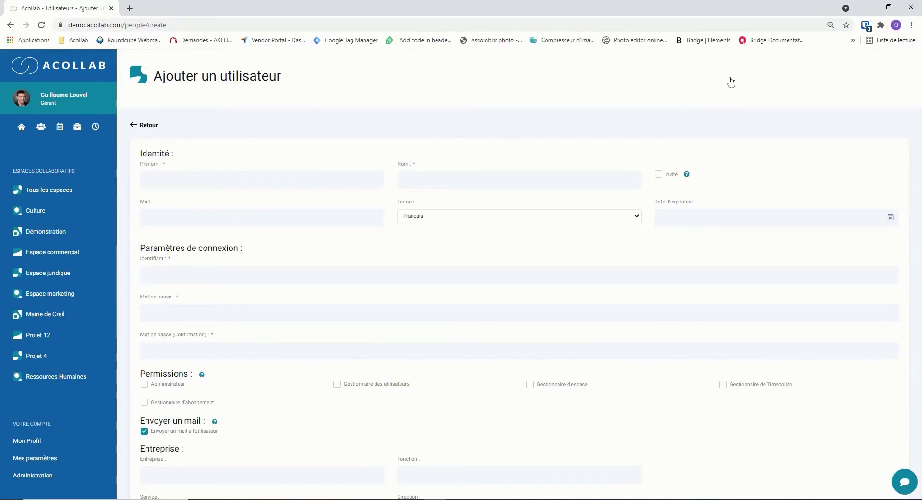
# Step: Fill in the new user's first name, surname and e-mail address
pyautogui.click(370, 179)
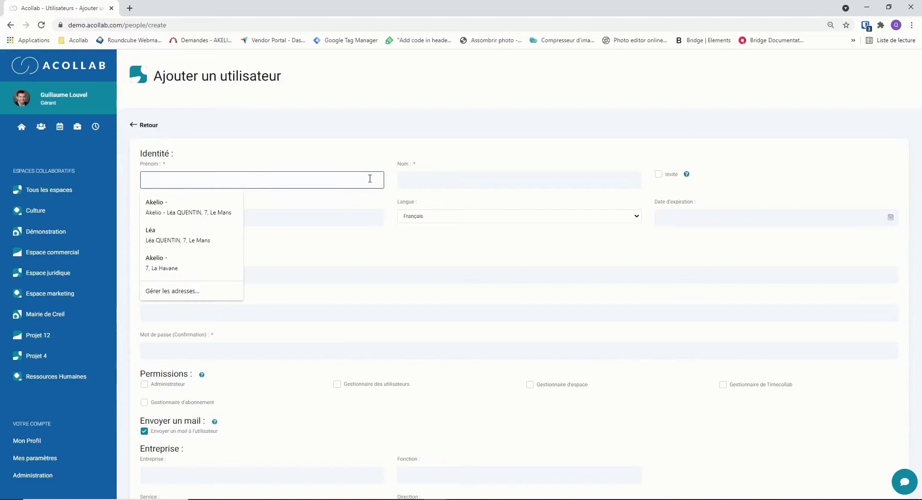
pyautogui.press('Tab')
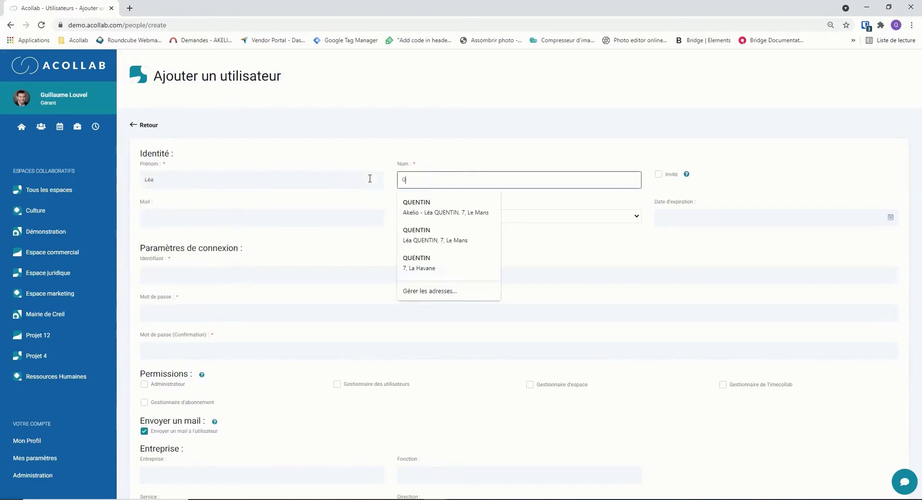
pyautogui.press('Tab')
pyautogui.click(315, 214)
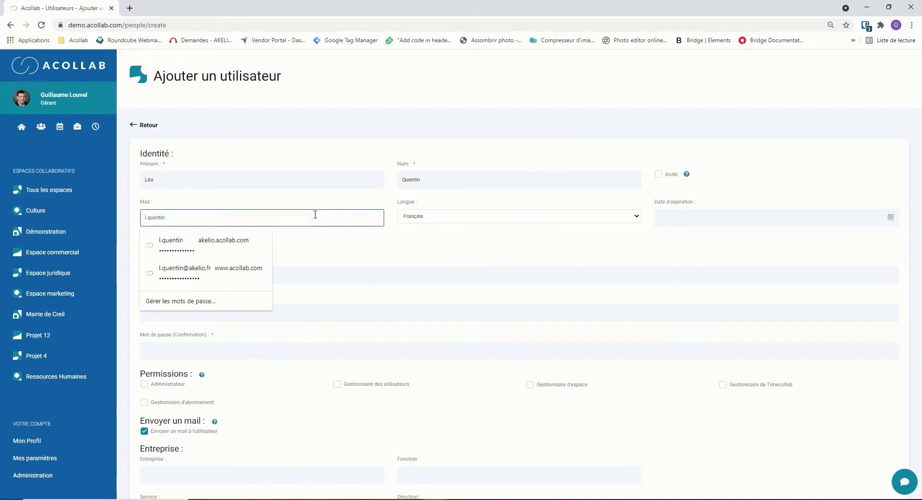
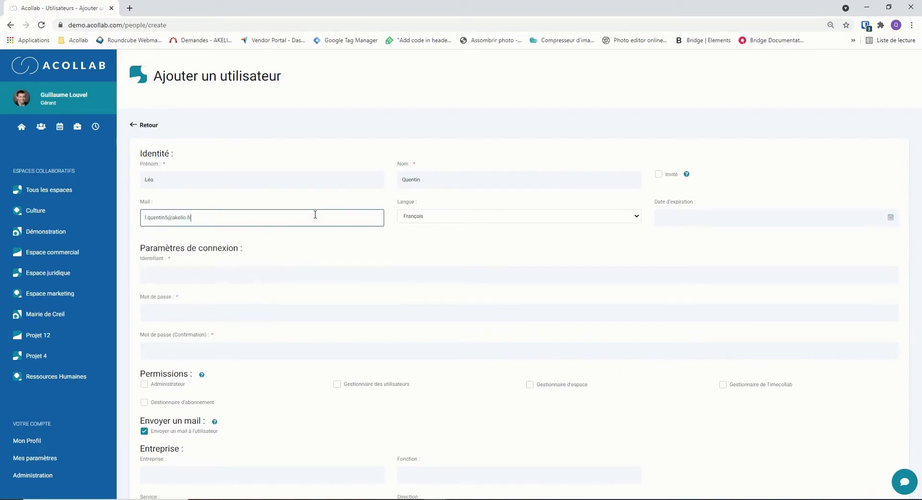
# Step: Give the account a login identifier and password, then create the user
pyautogui.click(281, 270)
pyautogui.write('lea1')
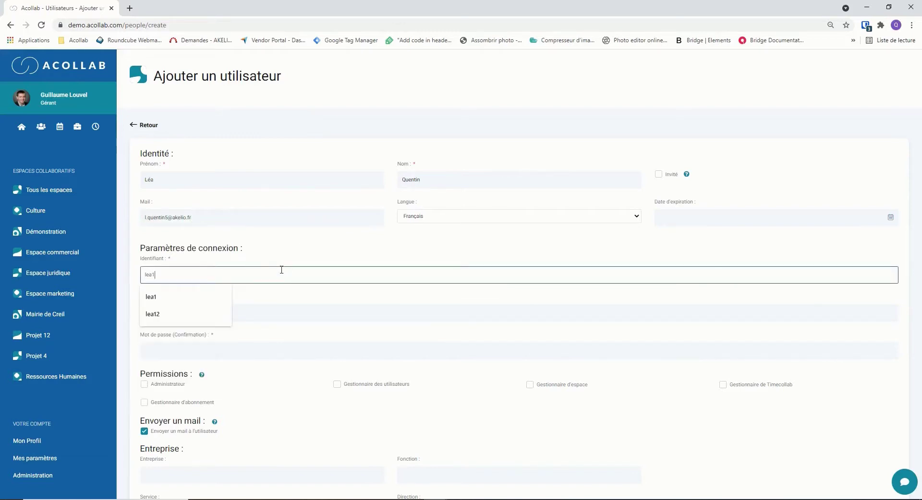
pyautogui.press('Tab')
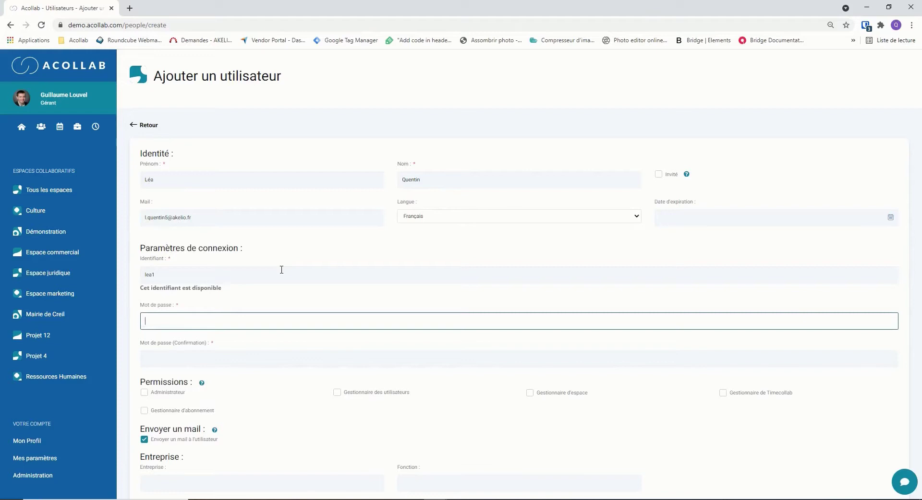
pyautogui.press('Tab')
pyautogui.write('123')
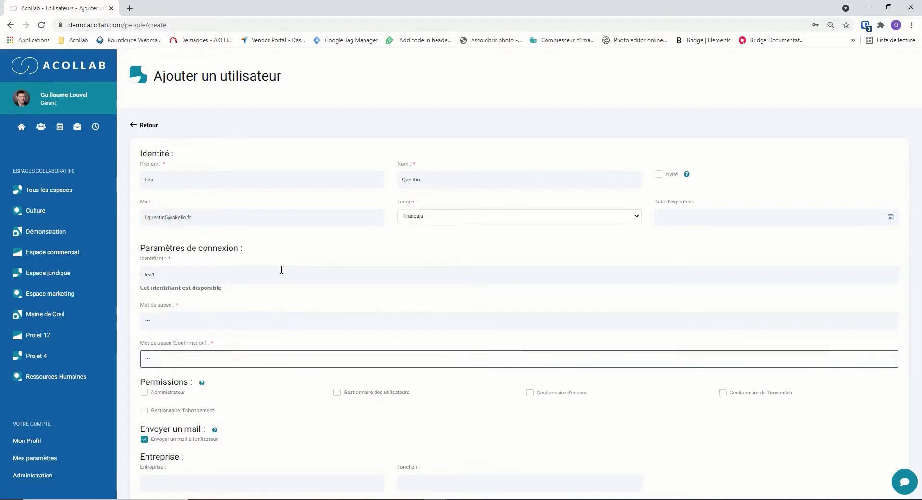
pyautogui.moveTo(920, 178); pyautogui.dragTo(920, 342)
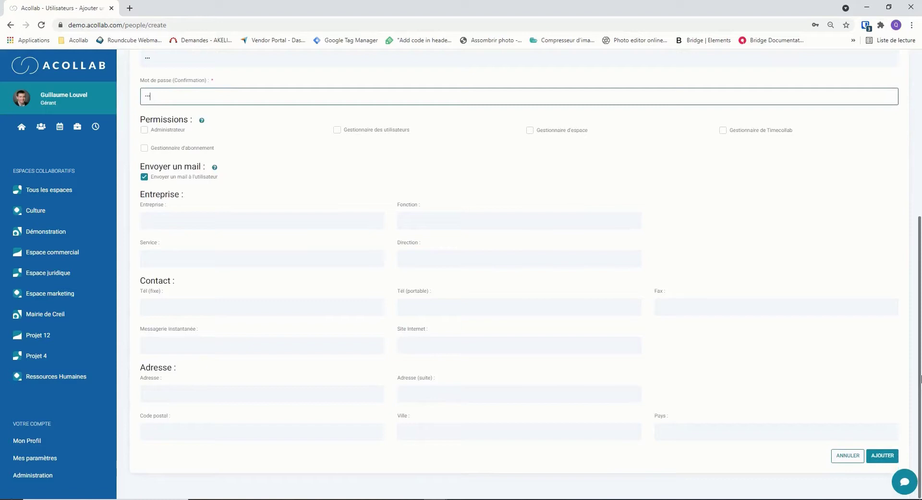
pyautogui.click(881, 461)
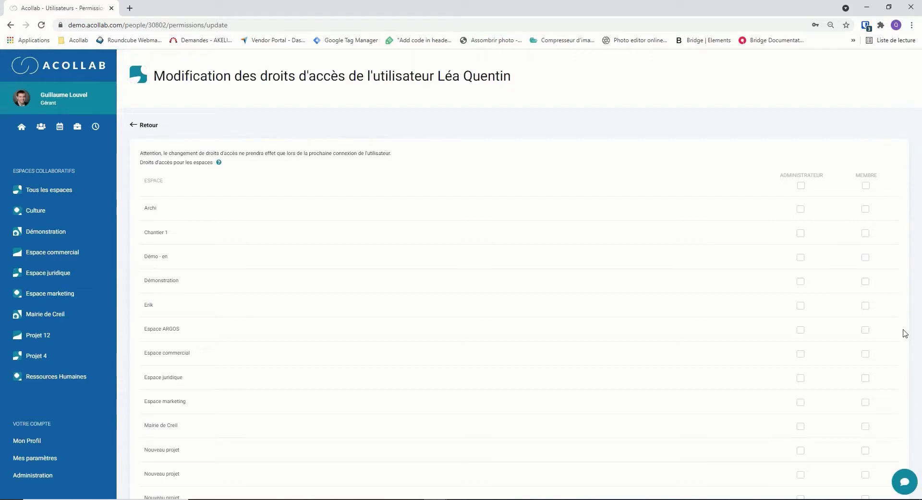
# Step: Tick MEMBRE for the Archi space and proceed to the next step (ETAPE SUIVANTE)
pyautogui.click(866, 210)
pyautogui.scroll(-1, 920, 214)
pyautogui.moveTo(921, 215); pyautogui.dragTo(921, 457)
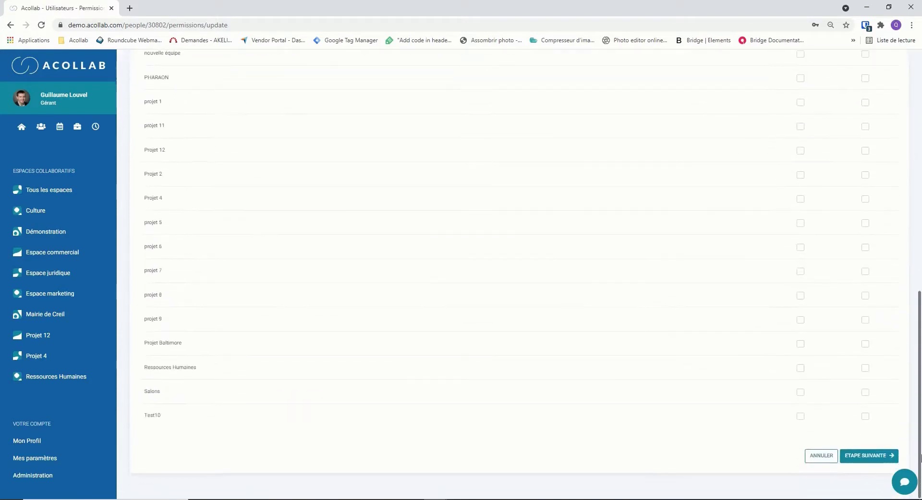
pyautogui.click(881, 456)
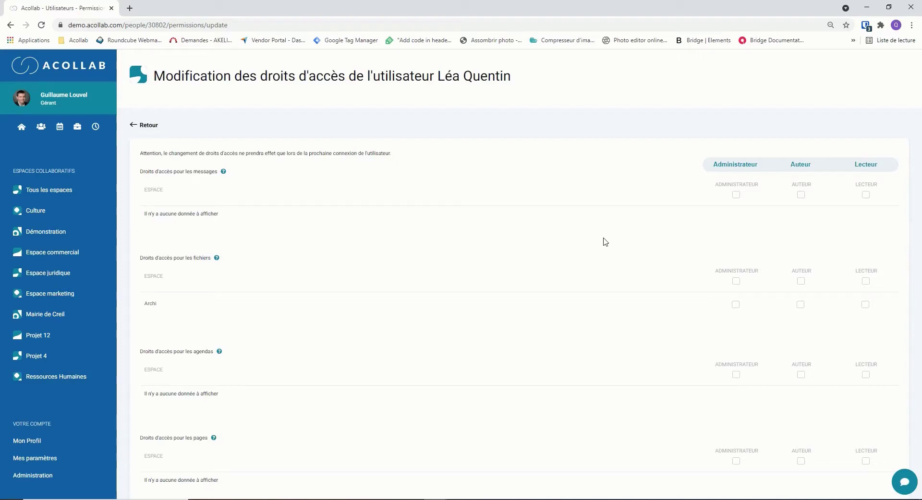
# Step: Grant Lecteur on messages and pages and Auteur on projects, then save the rights
pyautogui.click(865, 195)
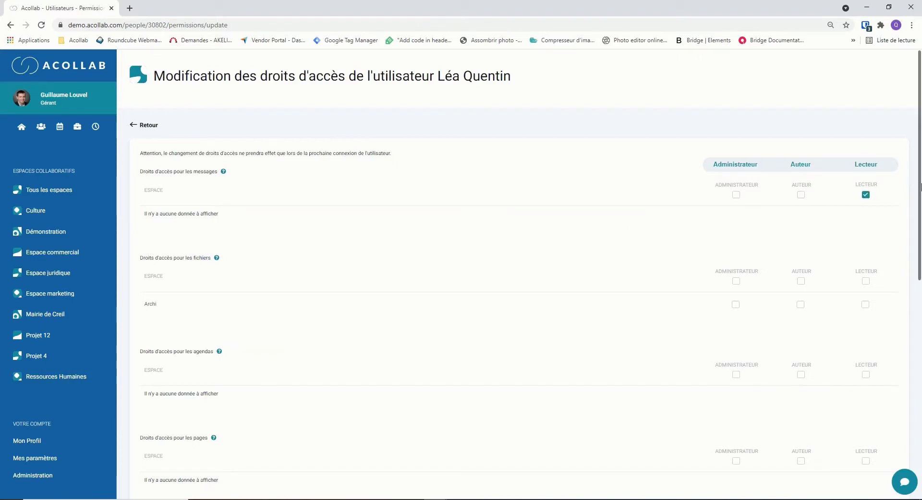
pyautogui.scroll(-2, 921, 220)
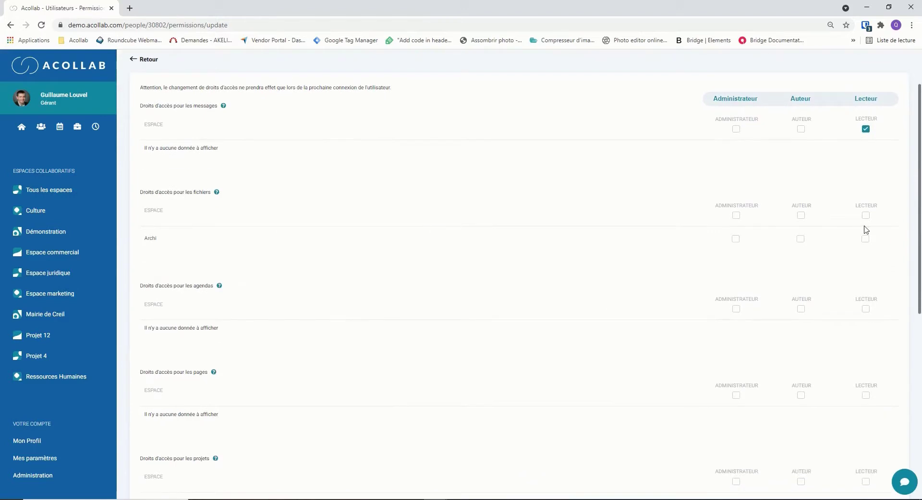
pyautogui.scroll(-3, 920, 271)
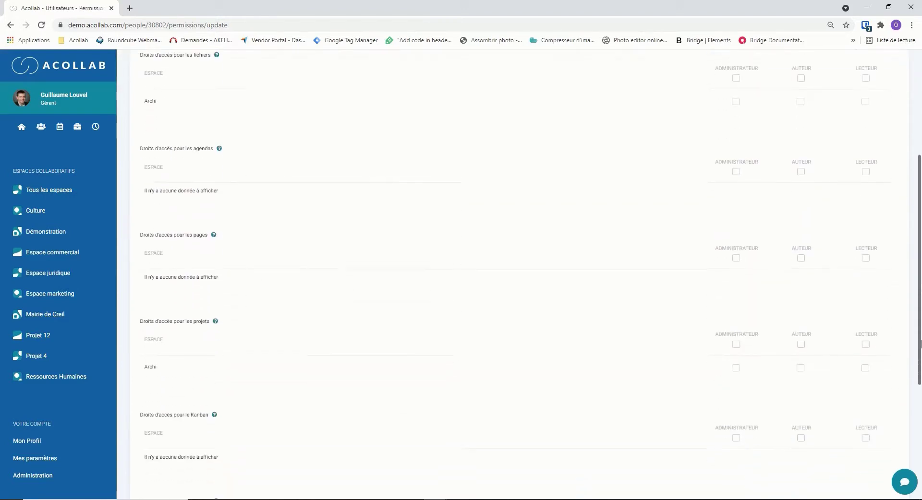
pyautogui.click(866, 231)
pyautogui.click(800, 317)
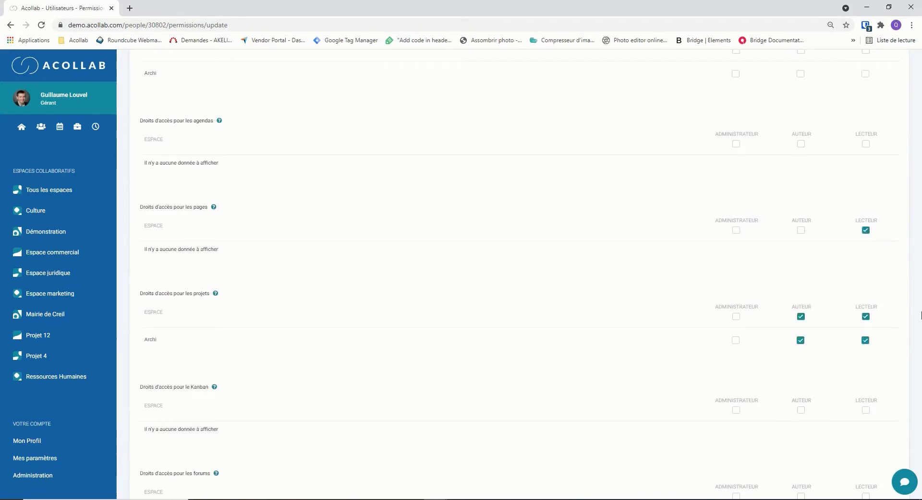
pyautogui.scroll(-4, 921, 418)
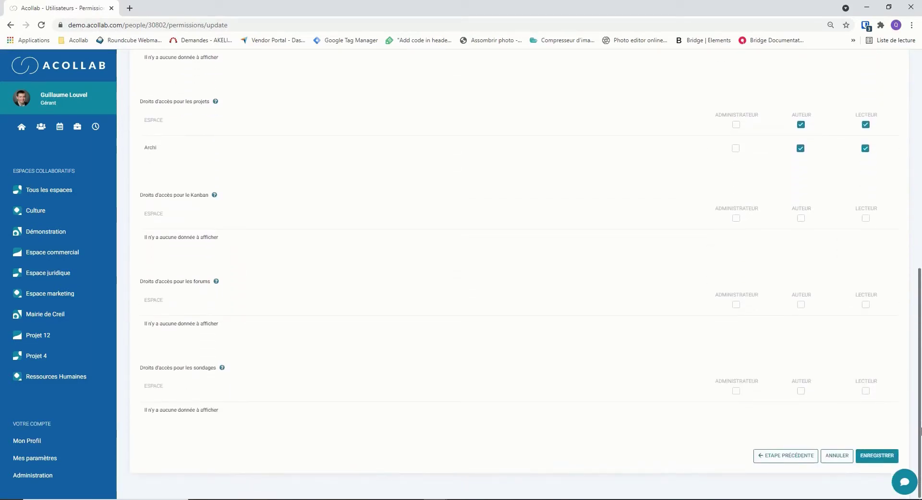
pyautogui.click(879, 457)
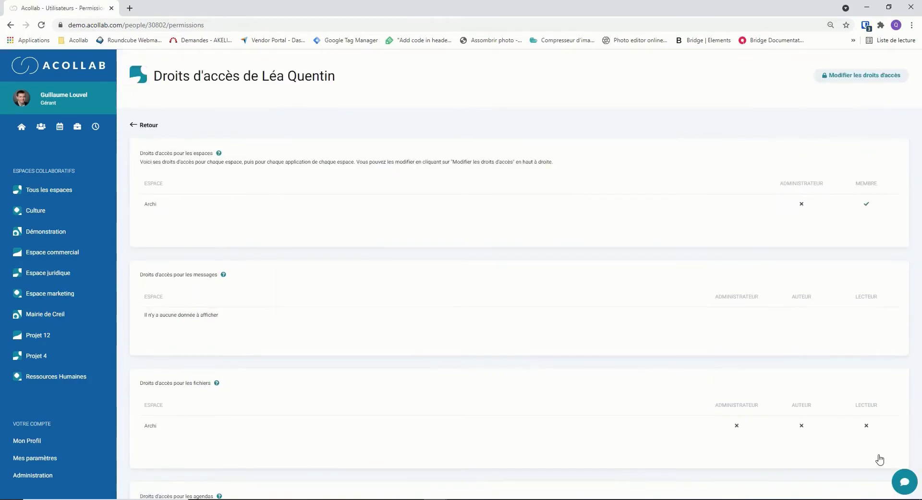